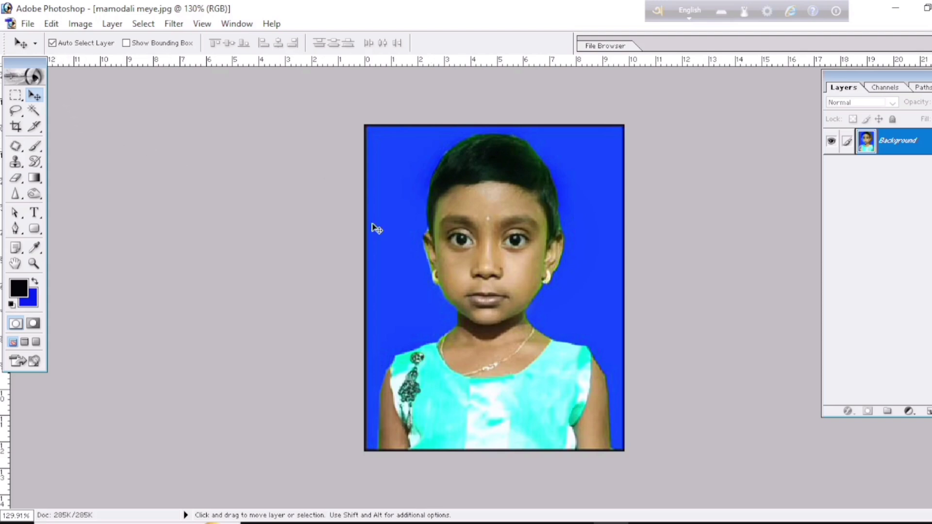
# Activate the Burn Tool for darkening areas of the portrait
pyautogui.scroll(2, 491, 159)
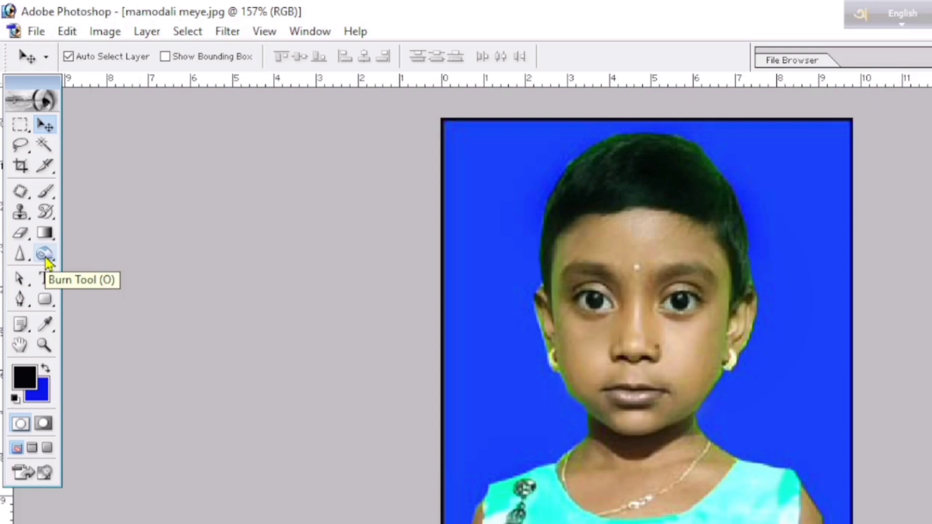
pyautogui.click(47, 263)
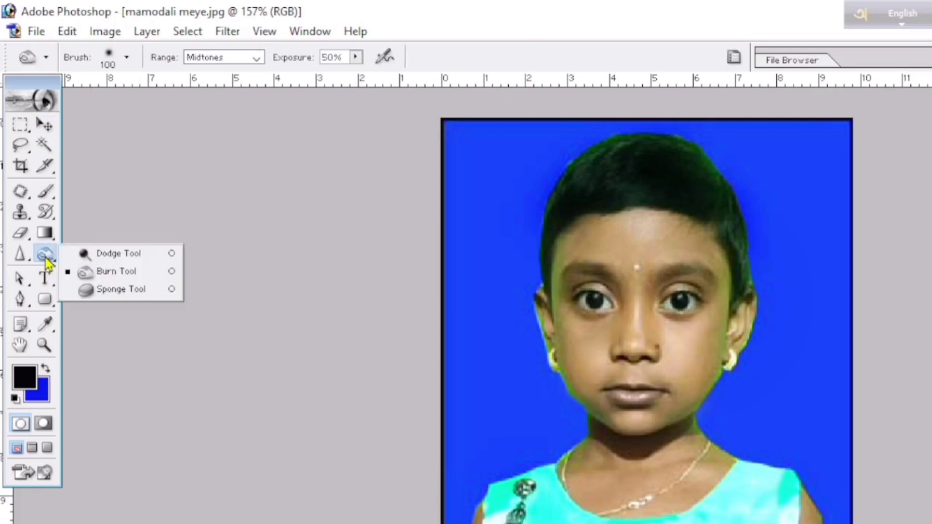
pyautogui.click(102, 275)
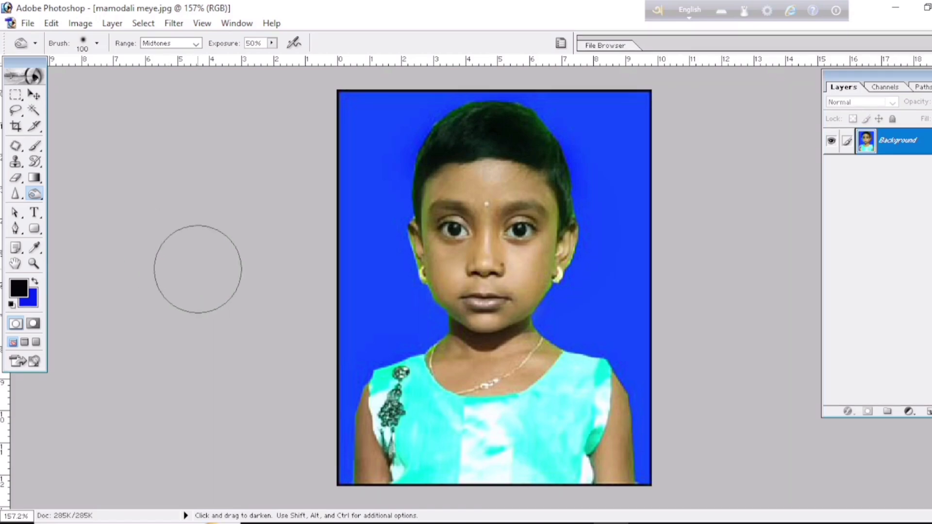
pyautogui.rightClick(37, 198)
pyautogui.click(80, 210)
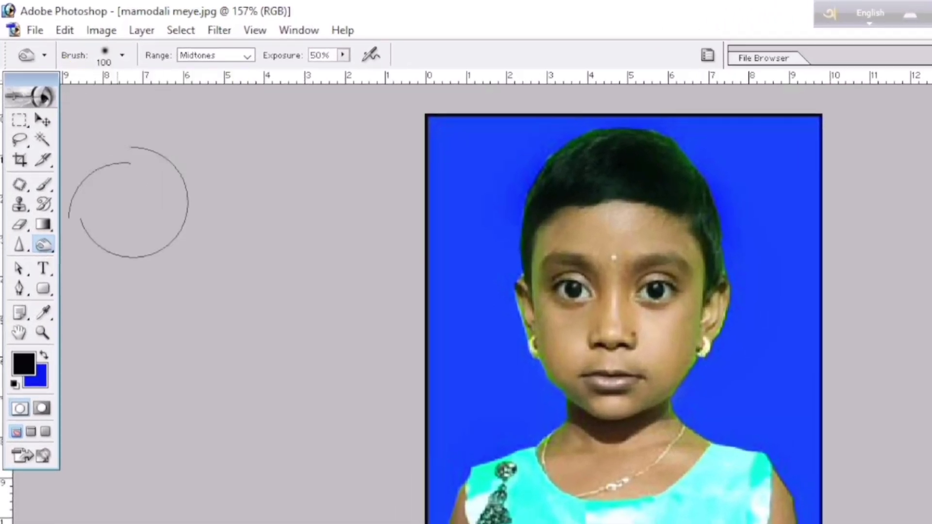
pyautogui.rightClick(44, 247)
pyautogui.click(89, 261)
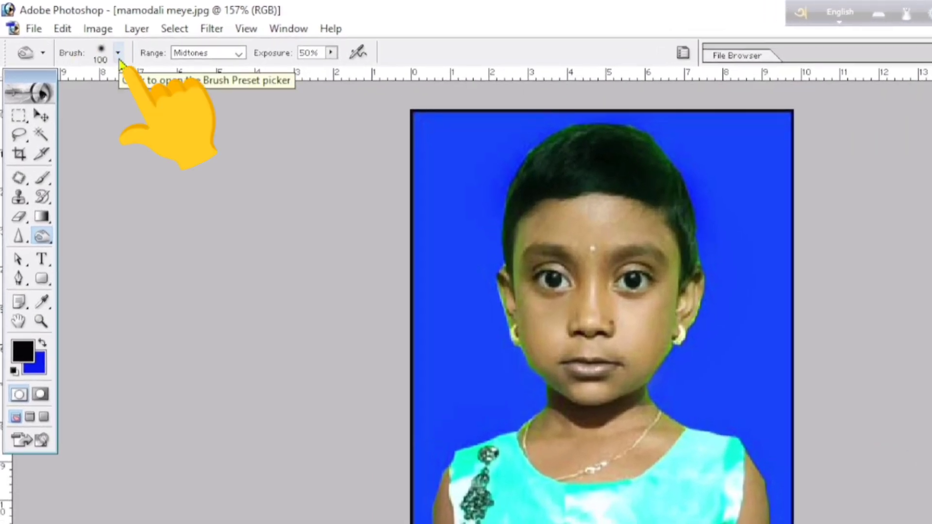
# Set the Burn Tool's brush master diameter to 14 px
pyautogui.click(118, 54)
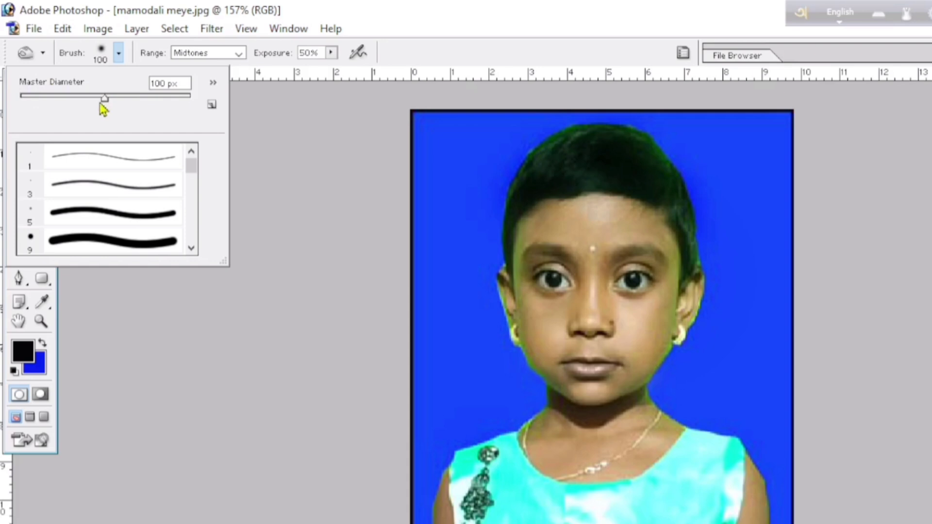
pyautogui.moveTo(104, 100); pyautogui.dragTo(193, 100)
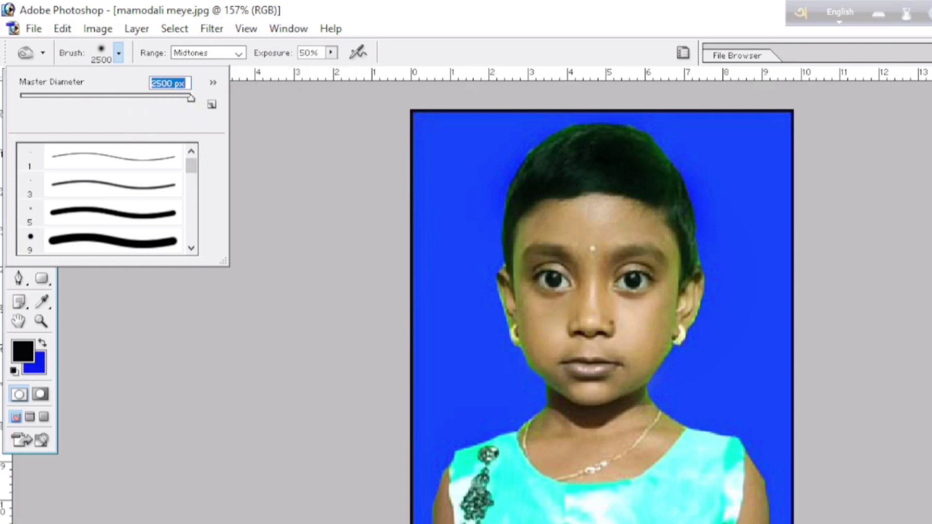
pyautogui.moveTo(191, 99); pyautogui.dragTo(92, 111)
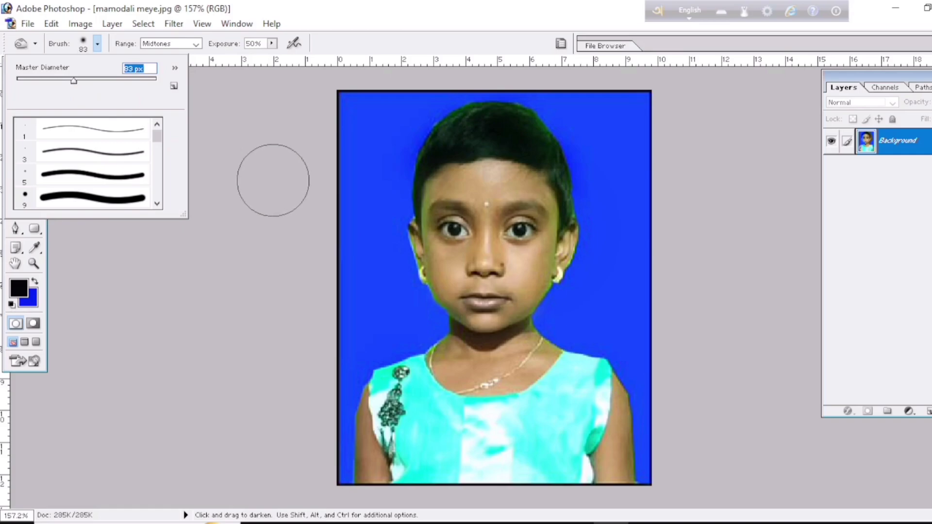
pyautogui.moveTo(74, 81); pyautogui.dragTo(90, 81)
pyautogui.moveTo(141, 129)
pyautogui.mouseDown()
pyautogui.moveTo(64, 140)
pyautogui.moveTo(165, 127)
pyautogui.mouseUp()
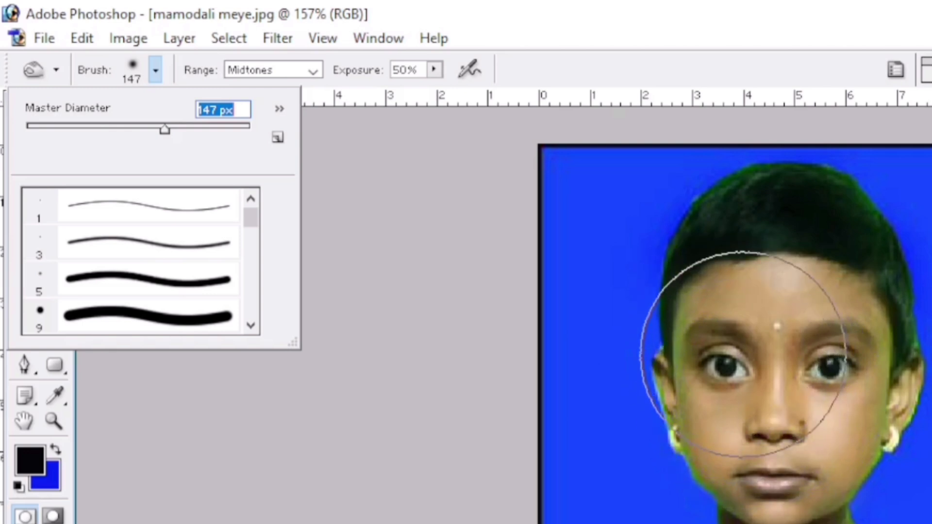
pyautogui.moveTo(164, 130); pyautogui.dragTo(49, 130)
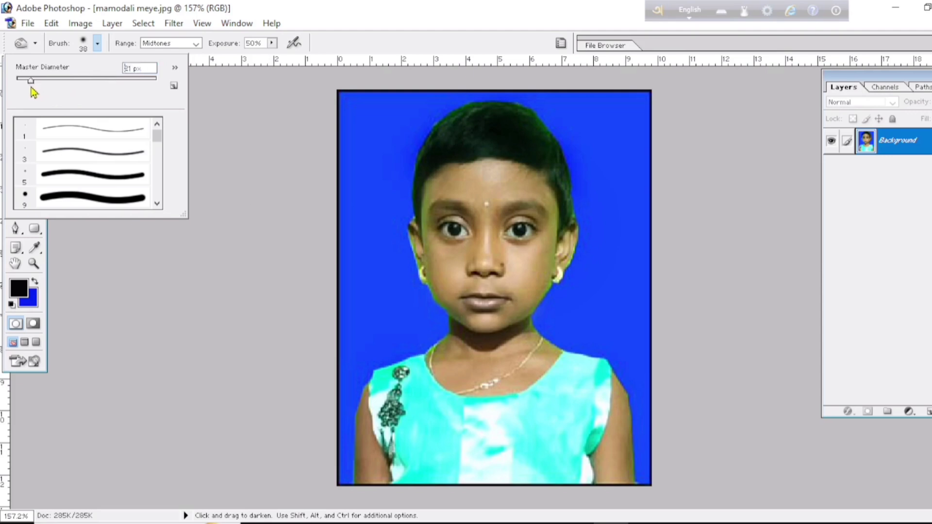
pyautogui.moveTo(30, 88); pyautogui.dragTo(26, 88)
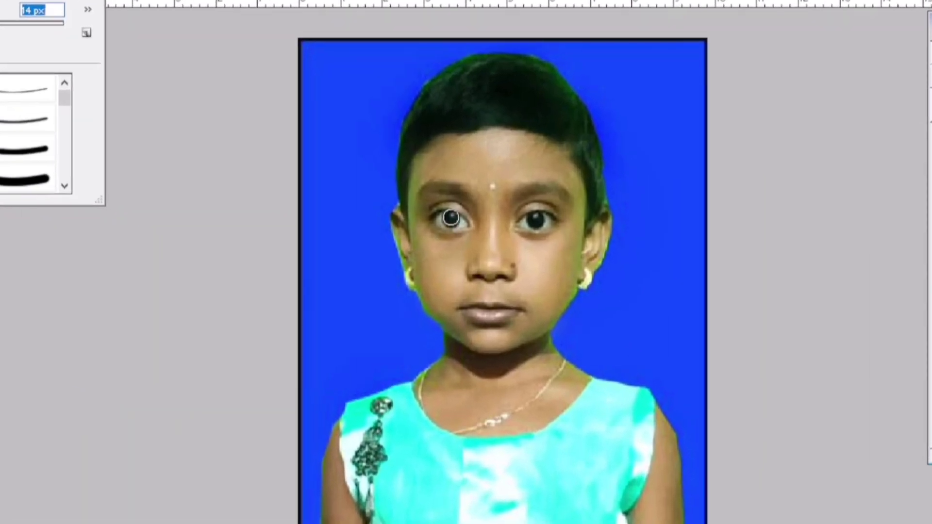
# Darken both of the girl's eyebrows with Burn strokes at Midtones range and 50% exposure
pyautogui.click(451, 218)
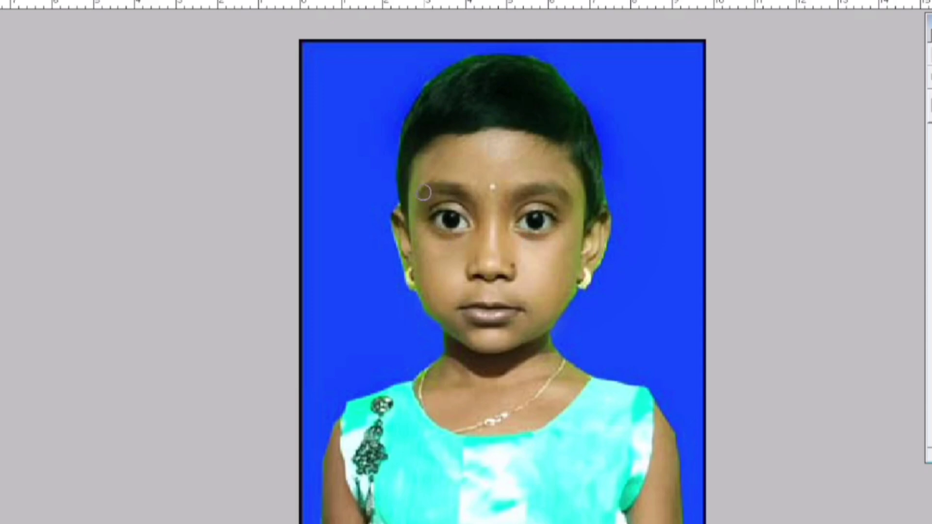
pyautogui.moveTo(468, 196)
pyautogui.mouseDown()
pyautogui.moveTo(452, 188)
pyautogui.moveTo(425, 198)
pyautogui.mouseUp()
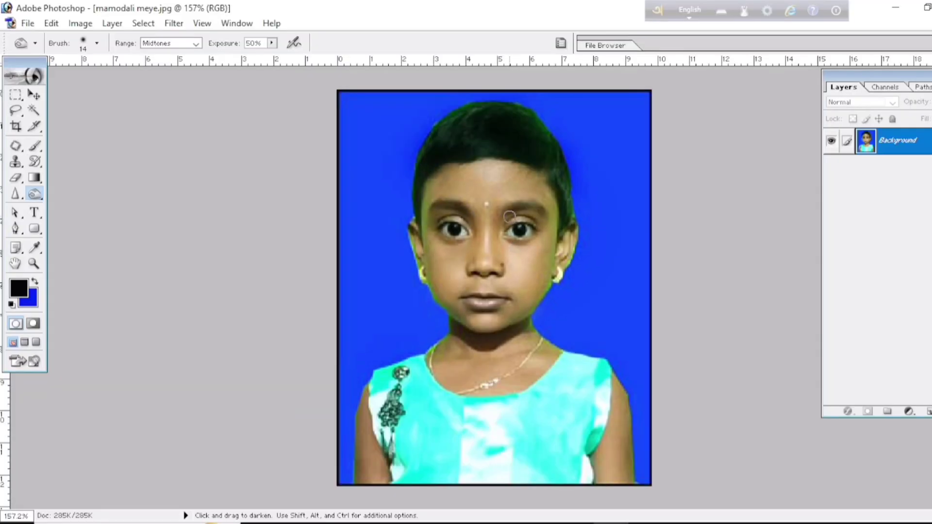
pyautogui.moveTo(509, 216)
pyautogui.mouseDown()
pyautogui.moveTo(539, 212)
pyautogui.moveTo(554, 221)
pyautogui.mouseUp()
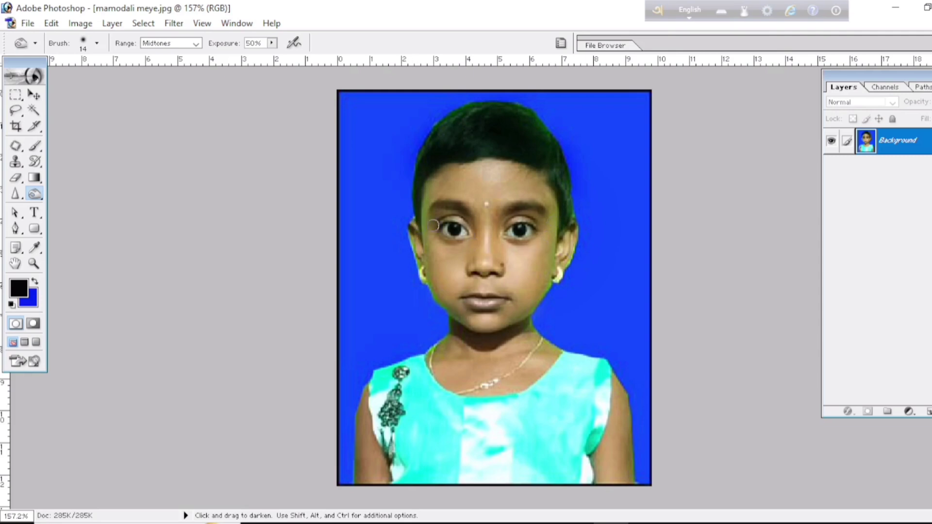
pyautogui.hotkey('ctrl', '-')
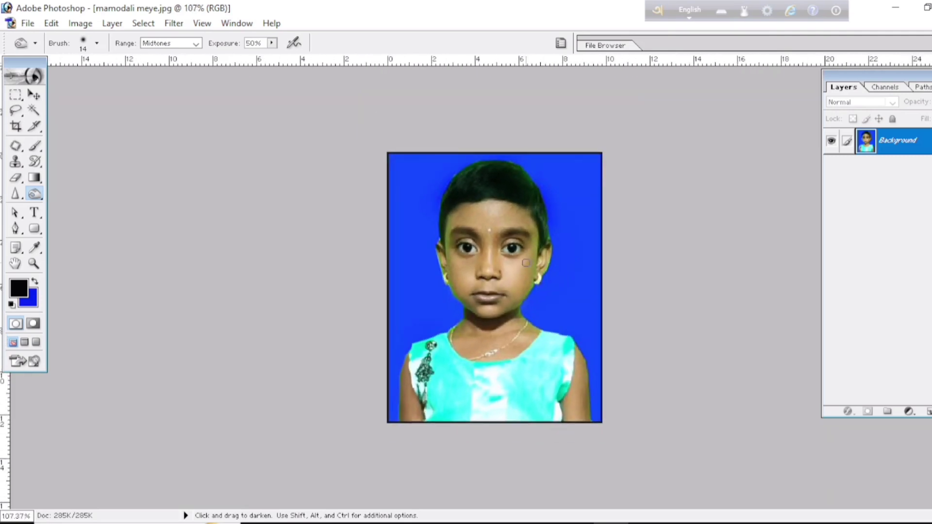
pyautogui.scroll(2, 526, 298)
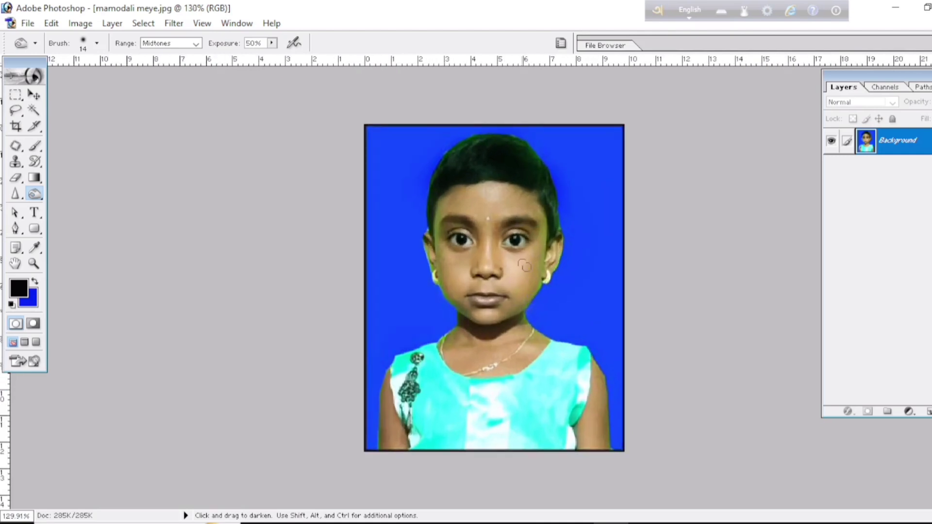
pyautogui.scroll(-1, 530, 311)
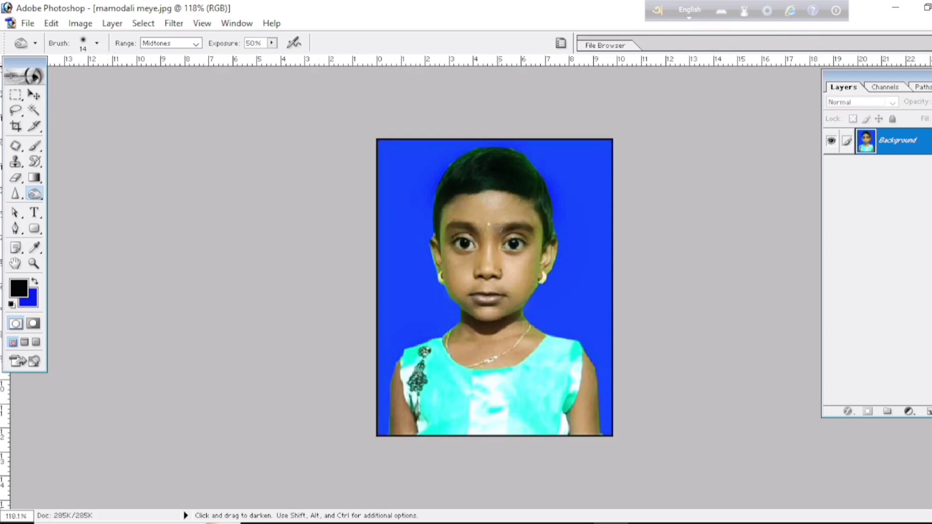
pyautogui.scroll(2, 476, 237)
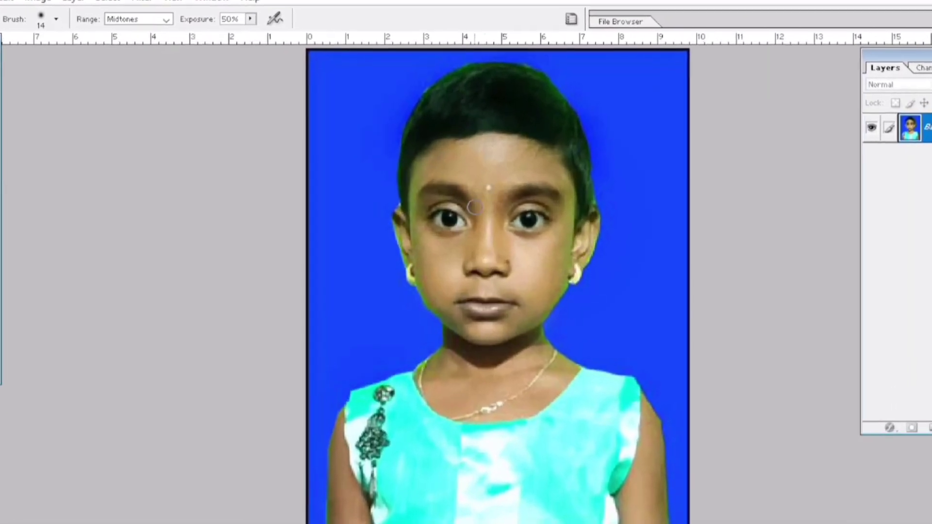
pyautogui.scroll(-2, 476, 207)
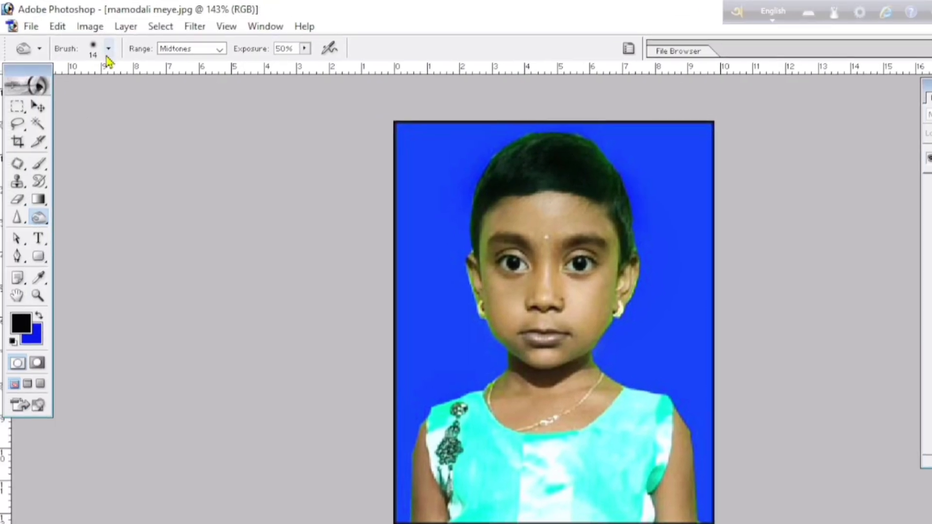
# Set the Burn brush diameter to 84 px and darken the upper part of the hair
pyautogui.click(108, 48)
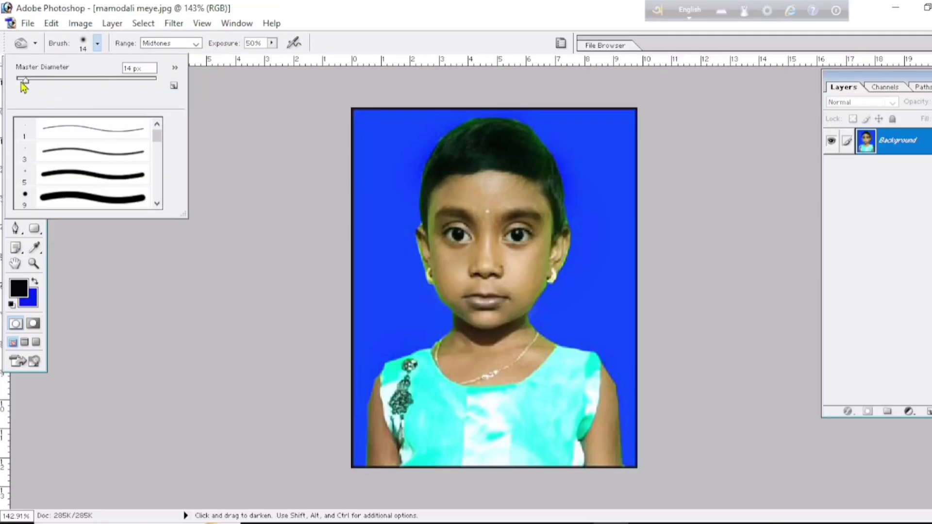
pyautogui.moveTo(27, 81); pyautogui.dragTo(92, 85)
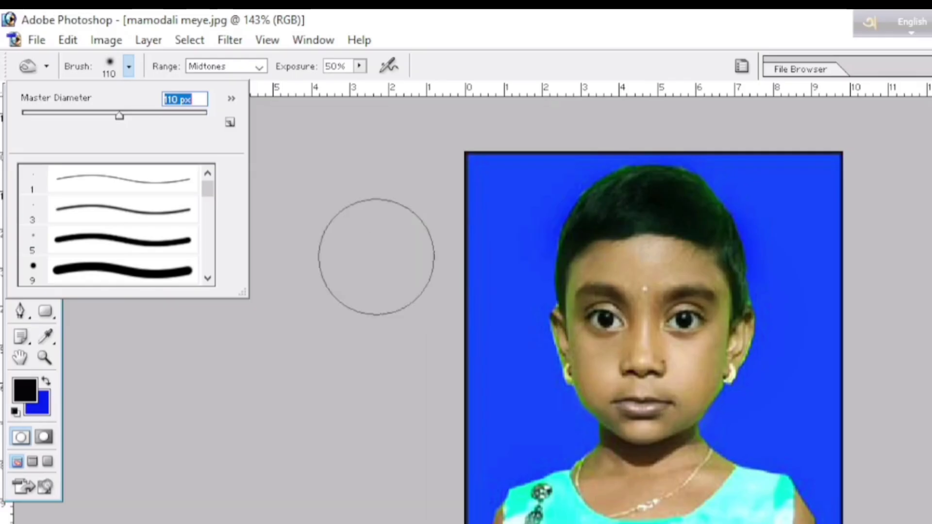
pyautogui.moveTo(120, 123); pyautogui.dragTo(99, 125)
pyautogui.click(334, 215)
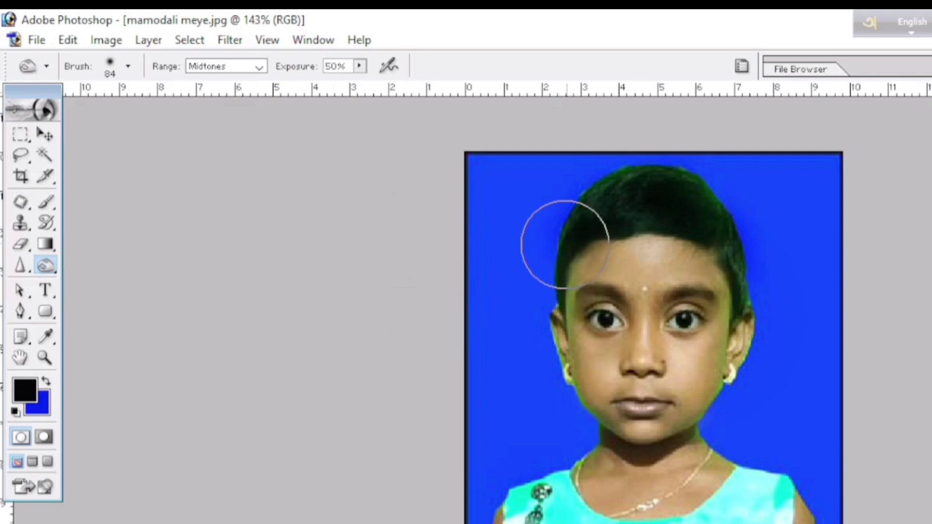
pyautogui.moveTo(625, 194)
pyautogui.mouseDown()
pyautogui.moveTo(636, 217)
pyautogui.moveTo(629, 195)
pyautogui.mouseUp()
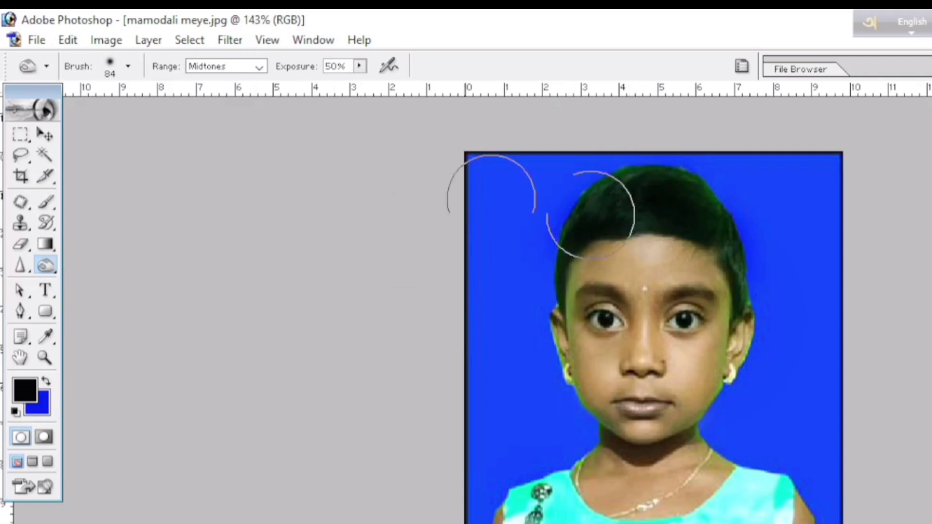
# Reduce the Burn brush diameter to 65 px and darken the hair along the image-left side of the head
pyautogui.click(128, 67)
pyautogui.moveTo(99, 113); pyautogui.dragTo(81, 115)
pyautogui.click(316, 223)
pyautogui.moveTo(575, 222); pyautogui.dragTo(622, 205)
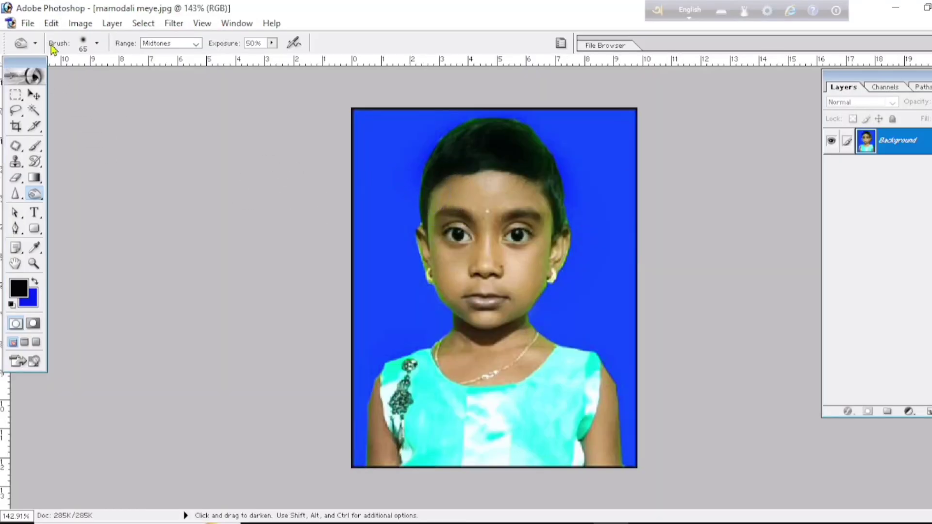
# Set the Burn brush diameter to 20 px and darken the green-tinted hair edges on both sides of the head
pyautogui.click(97, 43)
pyautogui.moveTo(60, 85); pyautogui.dragTo(30, 81)
pyautogui.moveTo(420, 212); pyautogui.dragTo(430, 175)
pyautogui.moveTo(564, 194)
pyautogui.mouseDown()
pyautogui.moveTo(553, 169)
pyautogui.moveTo(563, 222)
pyautogui.moveTo(563, 206)
pyautogui.mouseUp()
pyautogui.hotkey('ctrl', '-')
pyautogui.hotkey('ctrl', '+')
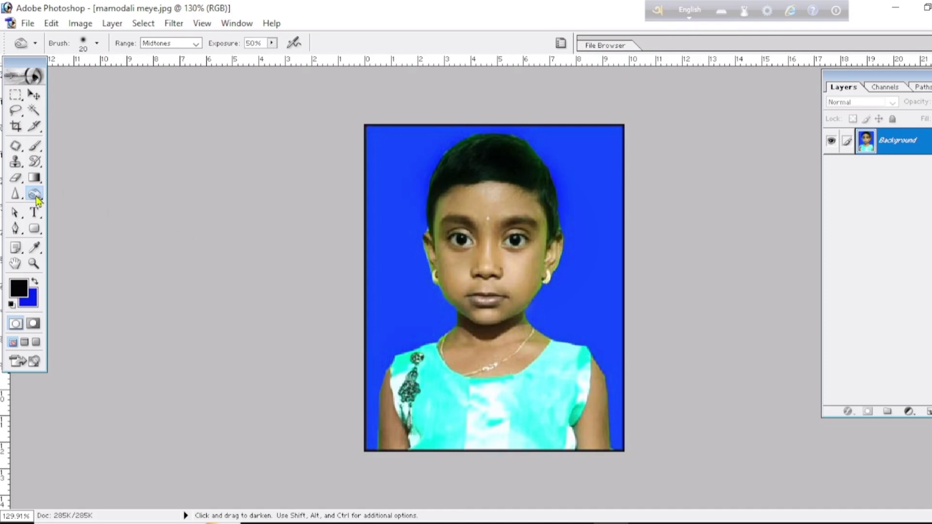
# Reselect the Burn Tool and enlarge its brush stepwise to 70 px
pyautogui.moveTo(36, 199); pyautogui.dragTo(78, 210)
pyautogui.press(']')
pyautogui.press(']')
pyautogui.press(']')
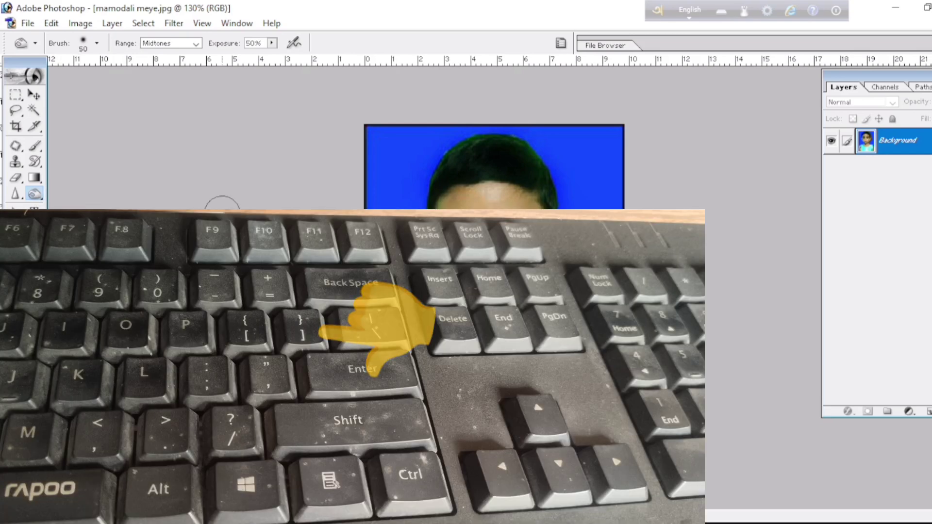
pyautogui.press(']')
pyautogui.press(']')
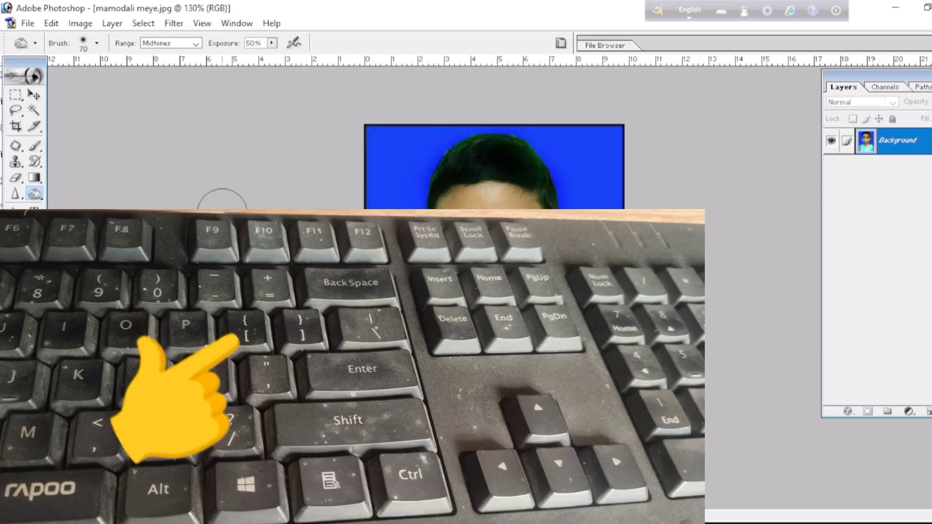
# Shrink the Burn brush stepwise to 40 px and check its diameter in the brush presets
pyautogui.press('[')
pyautogui.press('[')
pyautogui.press('[')
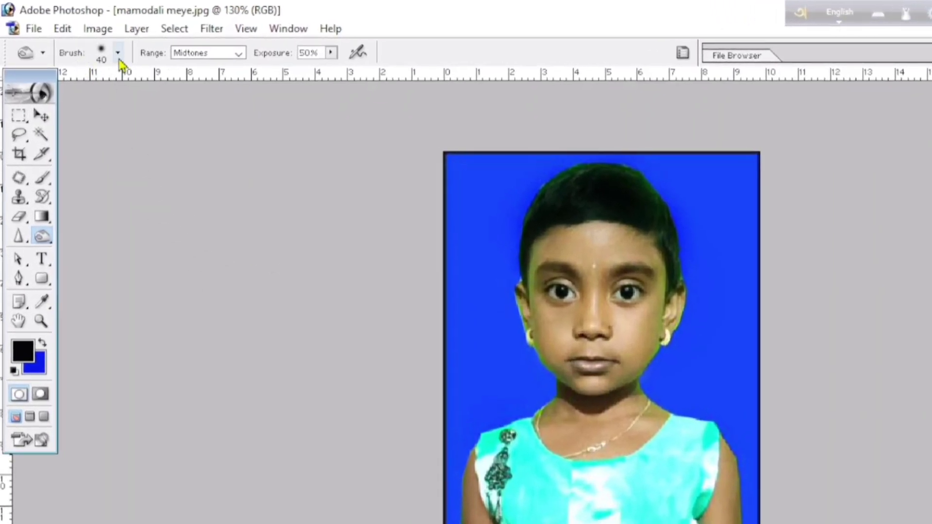
pyautogui.click(119, 56)
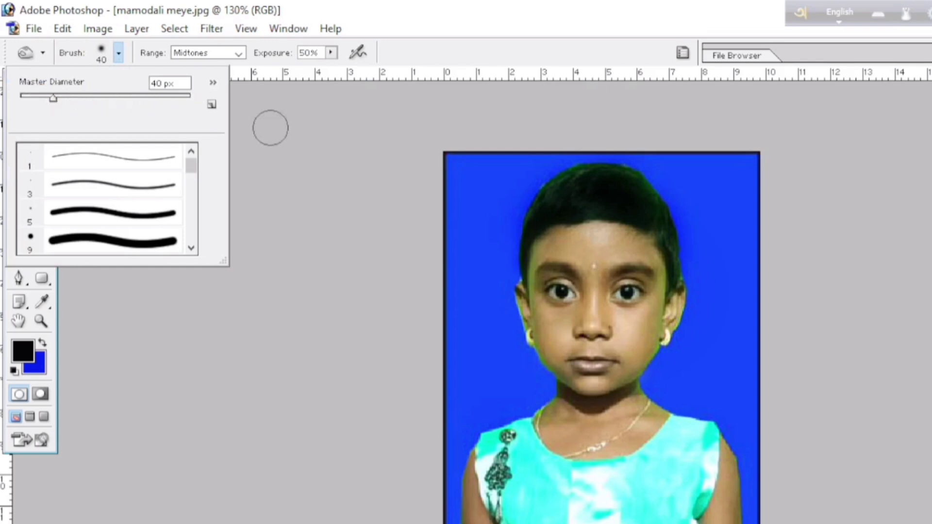
pyautogui.click(283, 130)
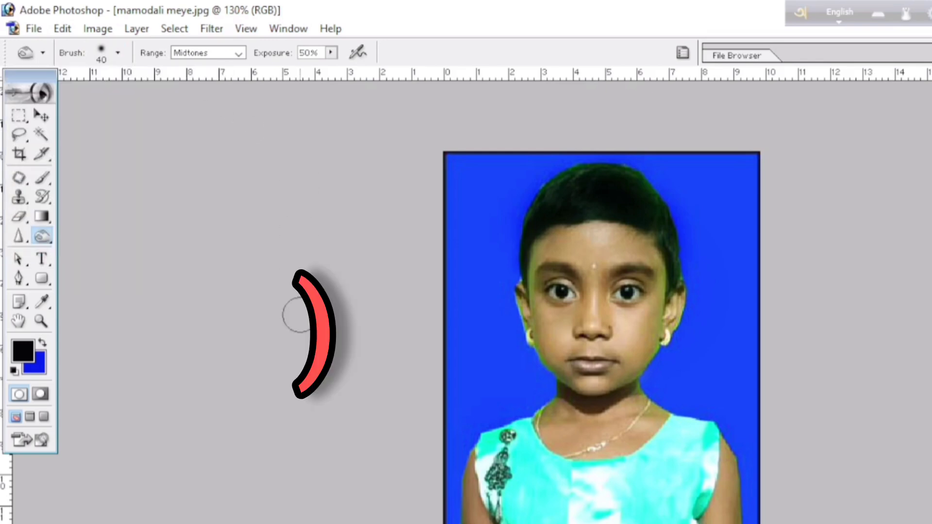
# Shrink the Burn brush further to 7 px
pyautogui.press('[')
pyautogui.press('[')
pyautogui.press('[')
pyautogui.press('[')
pyautogui.press('[')
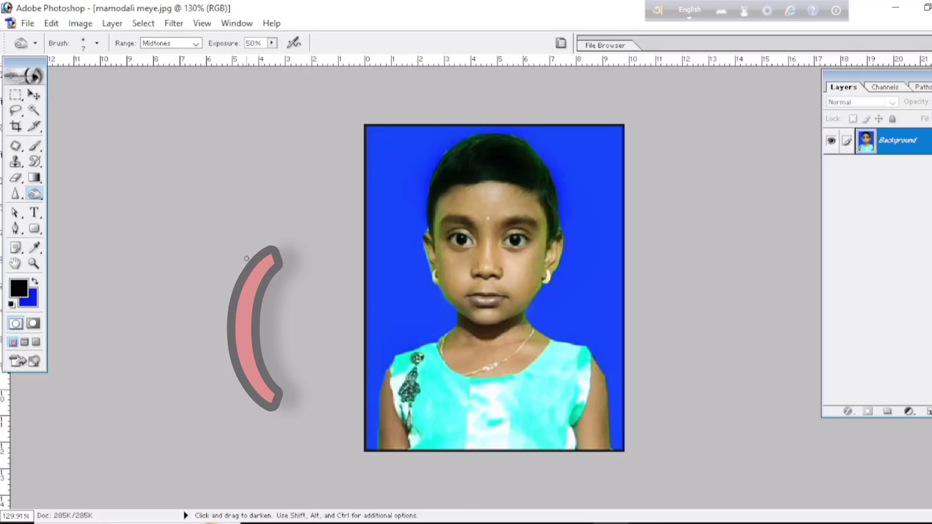
# Enlarge the Burn brush stepwise to 60 px
pyautogui.press(']')
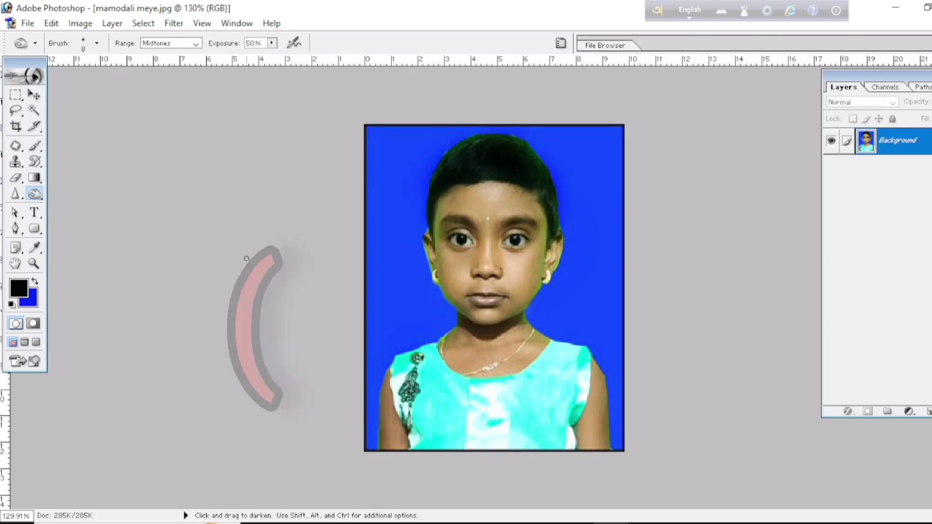
pyautogui.press(']')
pyautogui.press(']')
pyautogui.press(']')
pyautogui.press(']')
pyautogui.press(']')
pyautogui.press(']')
pyautogui.press(']')
pyautogui.press(']')
pyautogui.press(']')
pyautogui.press(']')
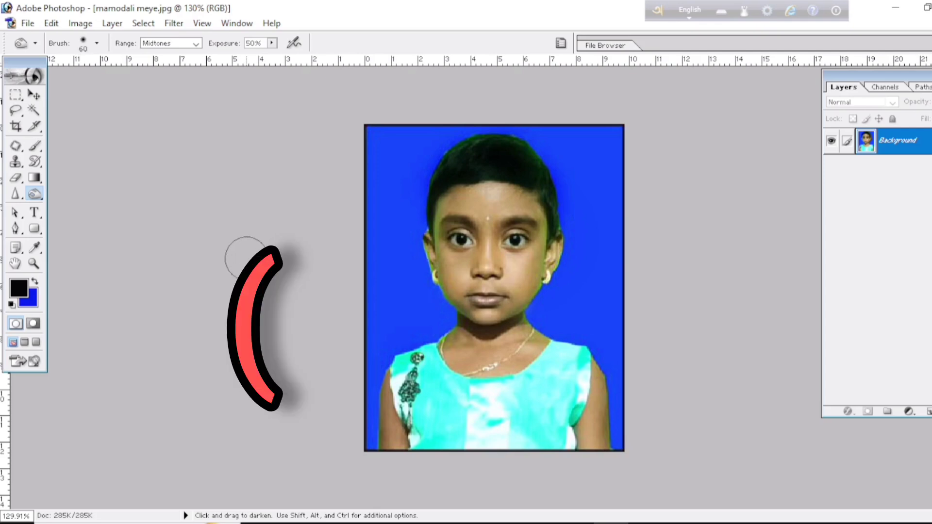